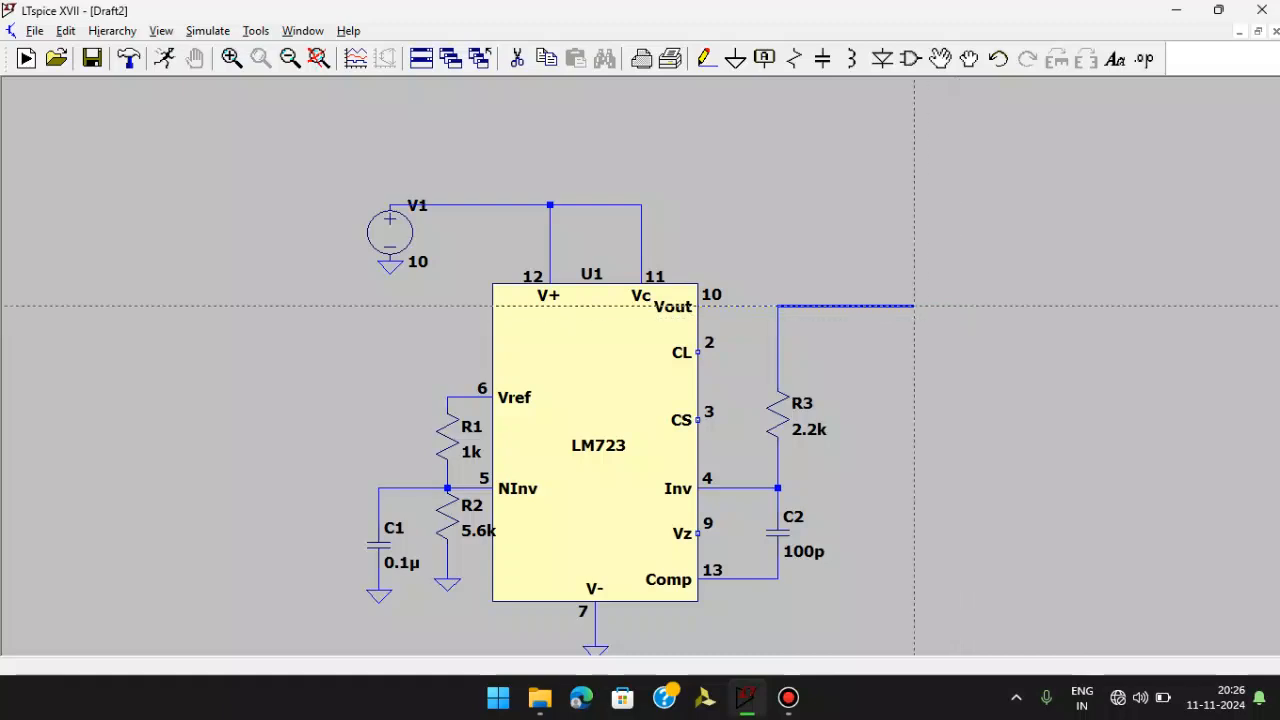
- Finish the wire from the Vout pin and place a load resistor vertically at its lower end beside R3
right_click(903, 397)
key(r)
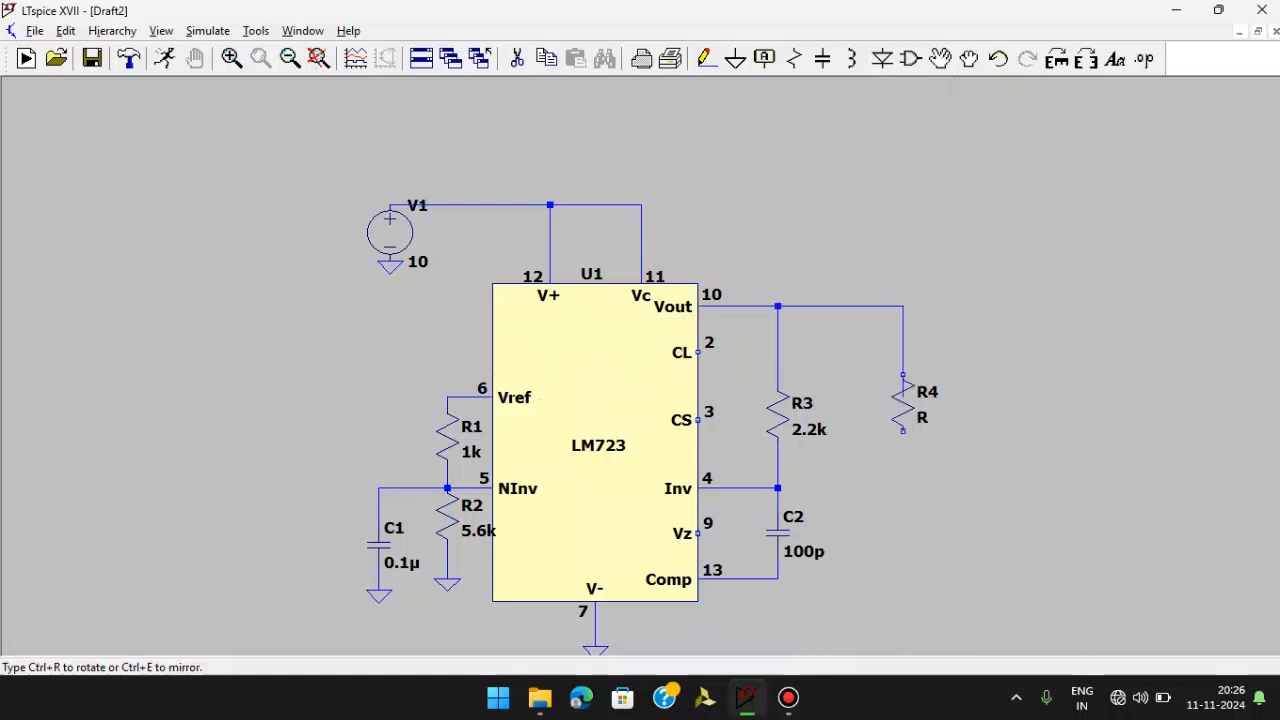
click(903, 405)
right_click(903, 437)
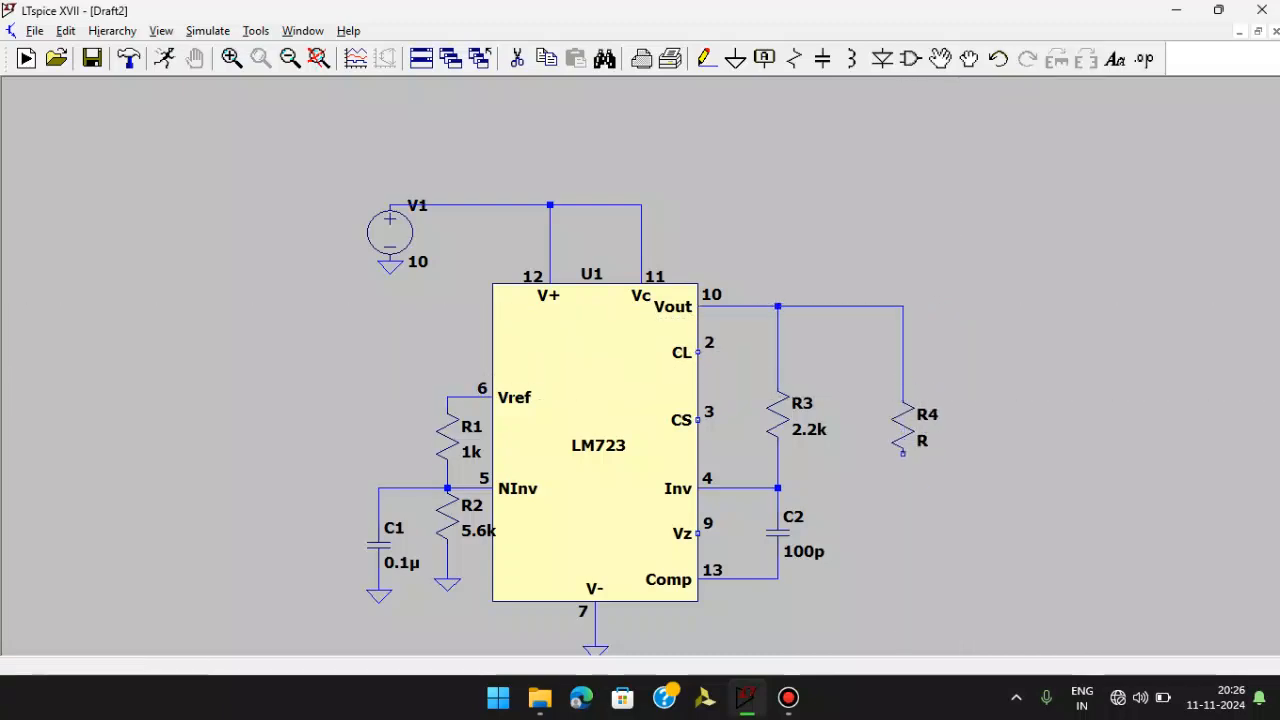
- Wire the lower end of load resistor R4 downward and attach a ground symbol to it
key(F3)
click(903, 454)
click(903, 522)
key(g)
click(903, 520)
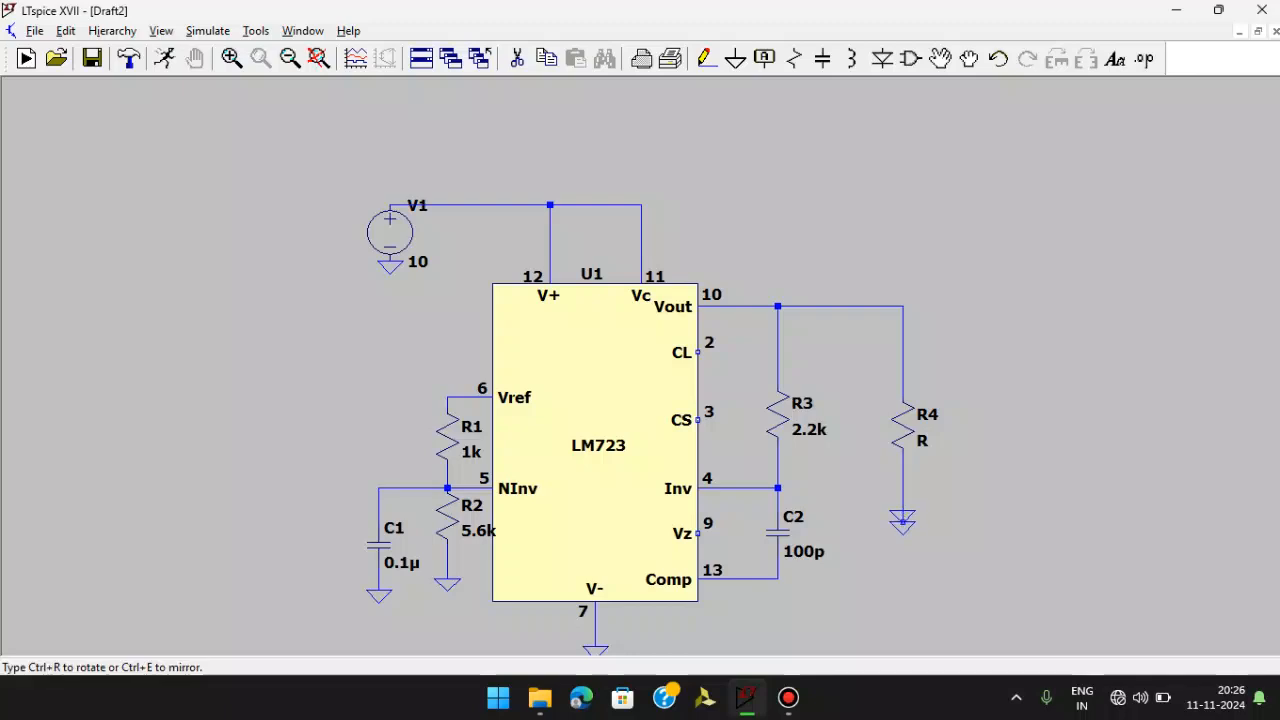
key(Escape)
click(903, 516)
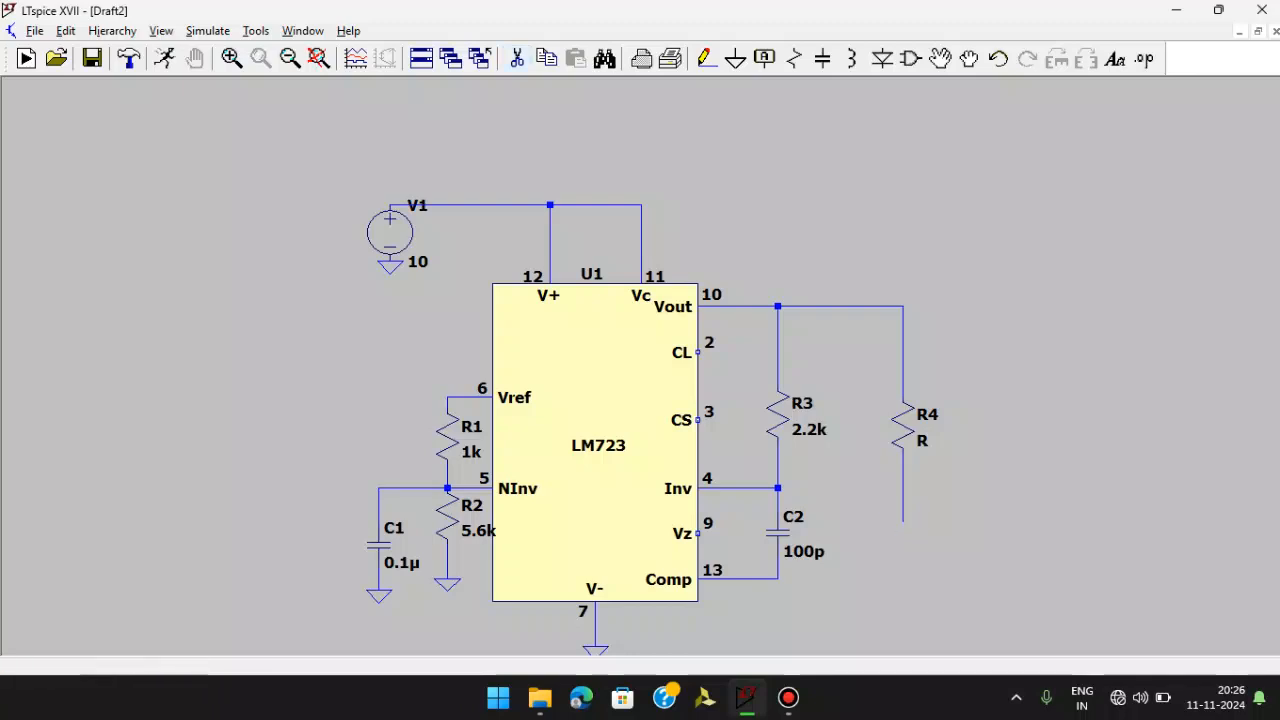
key(g)
click(903, 520)
key(Escape)
- Place a second voltage source to the right of R4 and draw a wire up and rightward from its positive terminal
key(v)
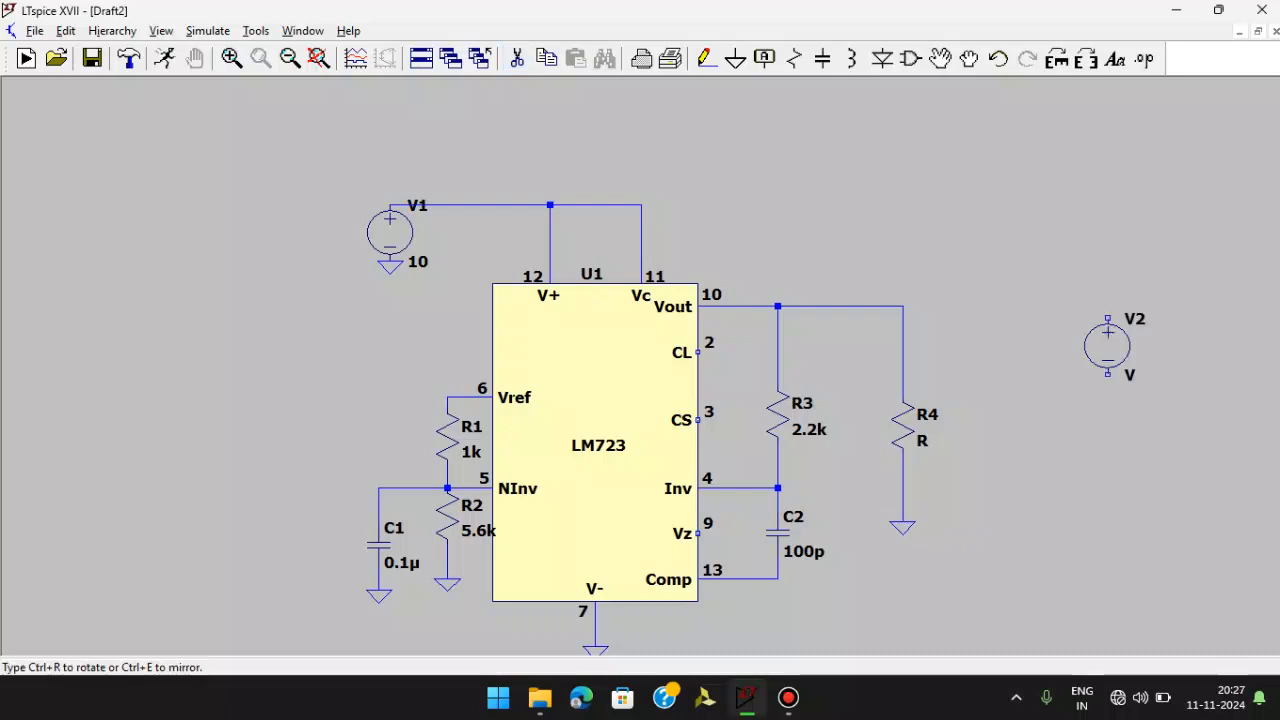
click(1073, 346)
key(Escape)
click(707, 58)
click(903, 522)
click(1073, 318)
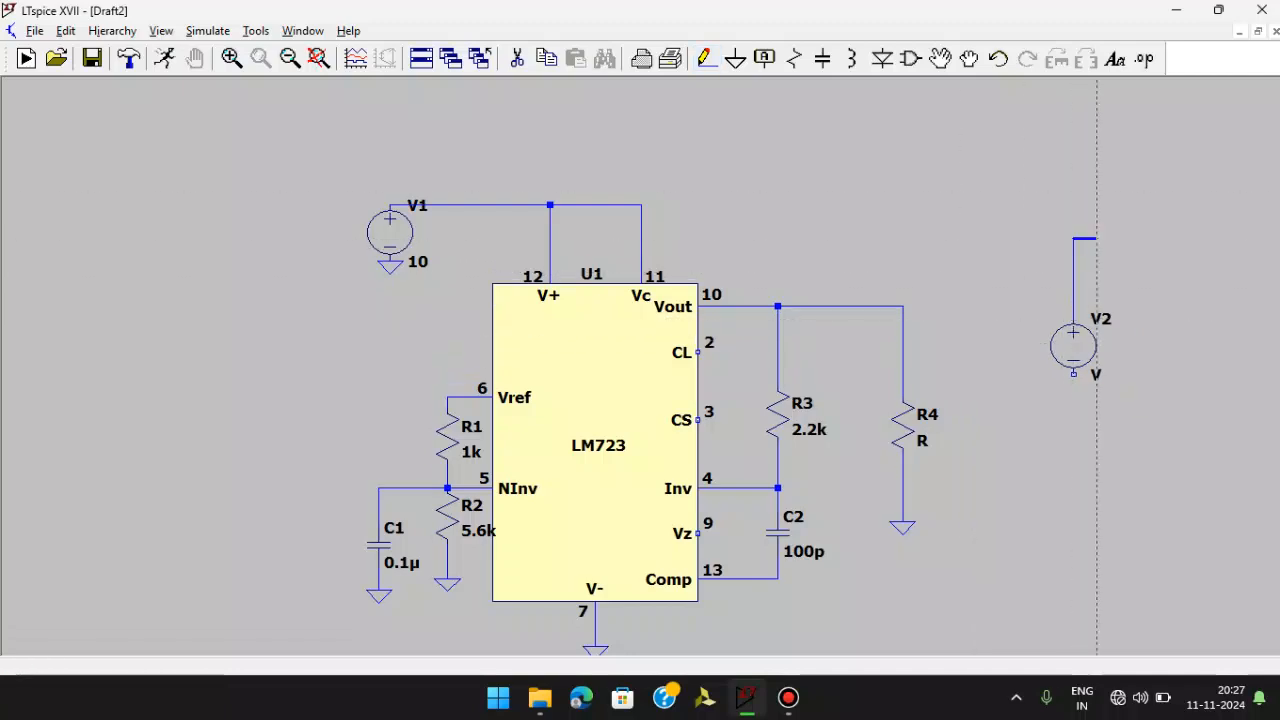
click(1108, 238)
key(Escape)
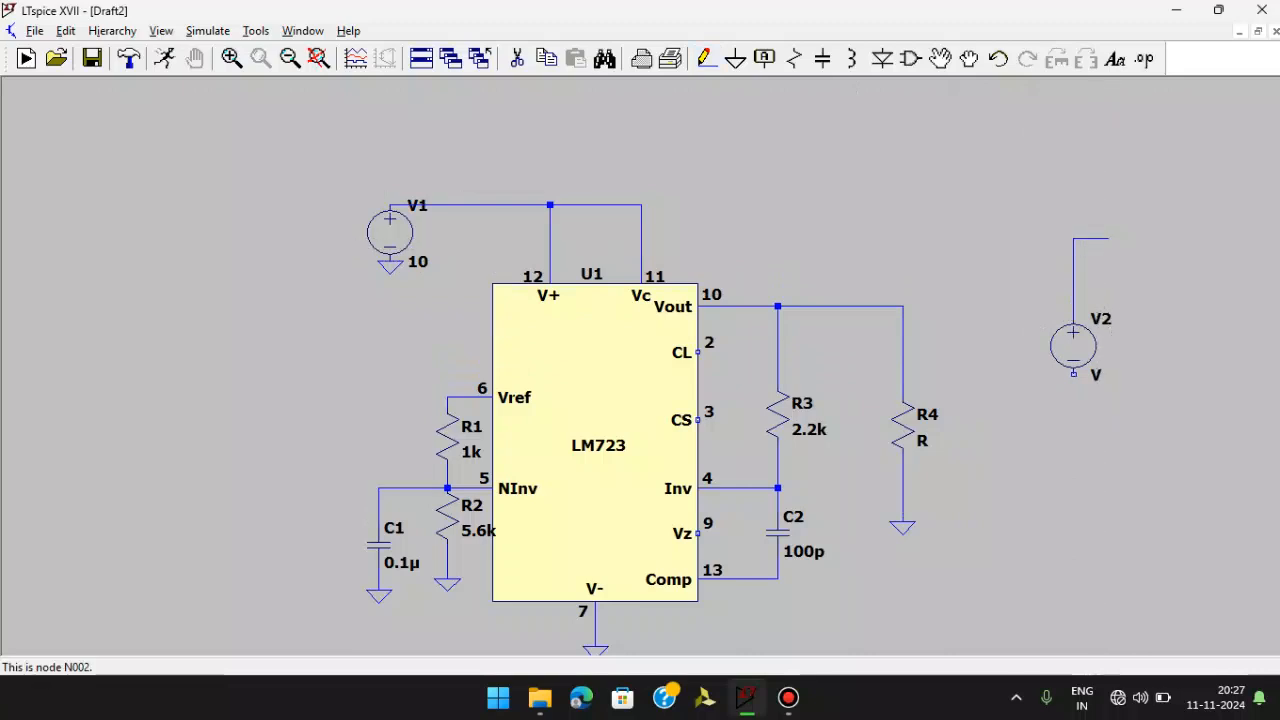
- Label the net on V2's positive terminal "vc"
right_click(1100, 238)
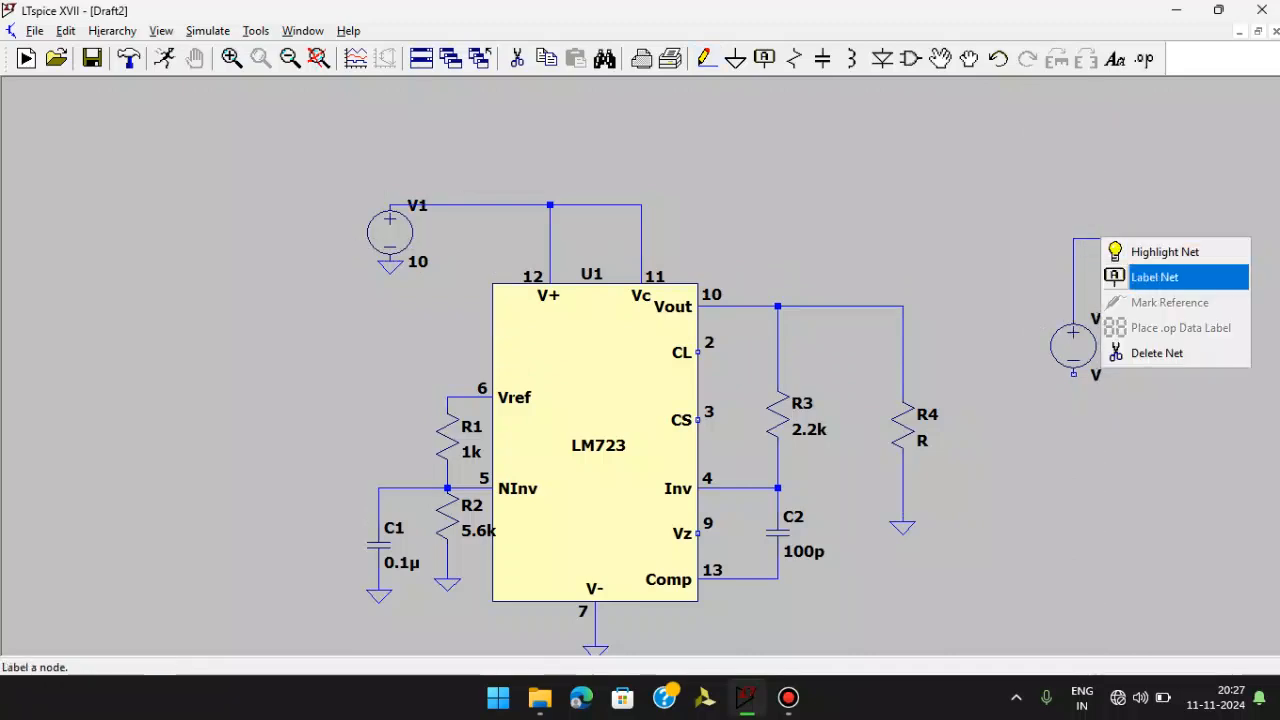
click(1154, 277)
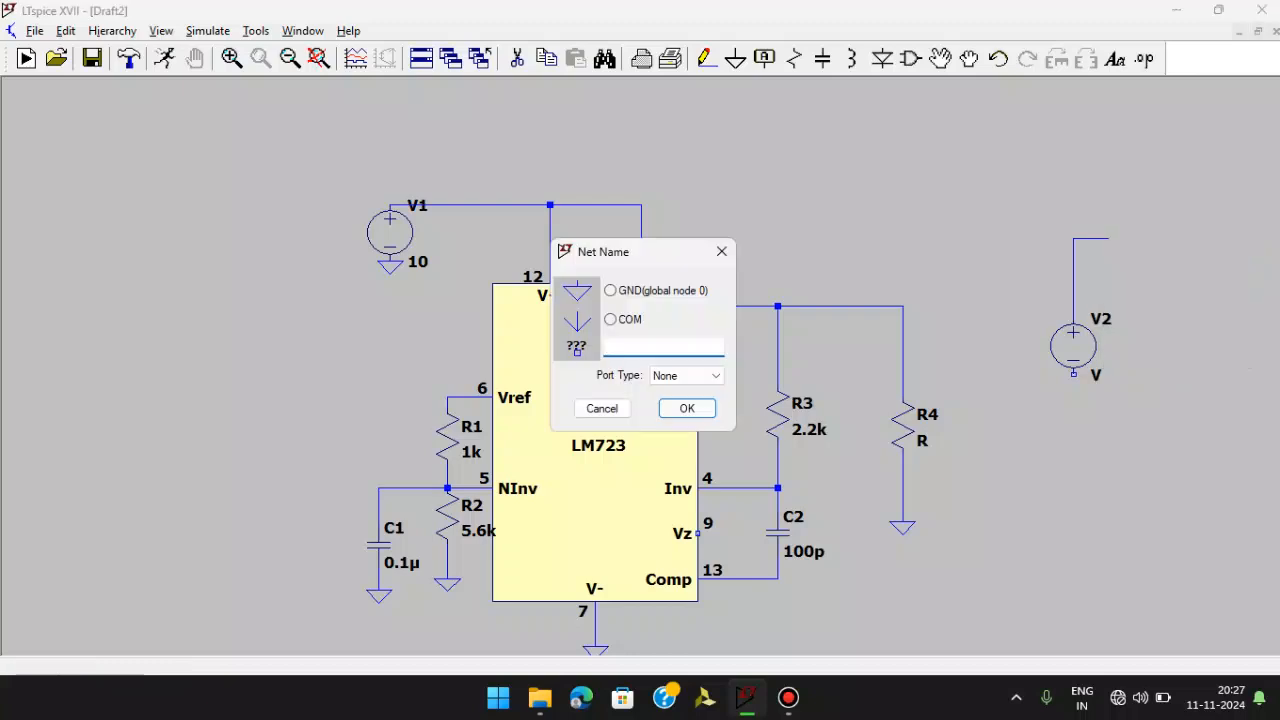
text(vc)
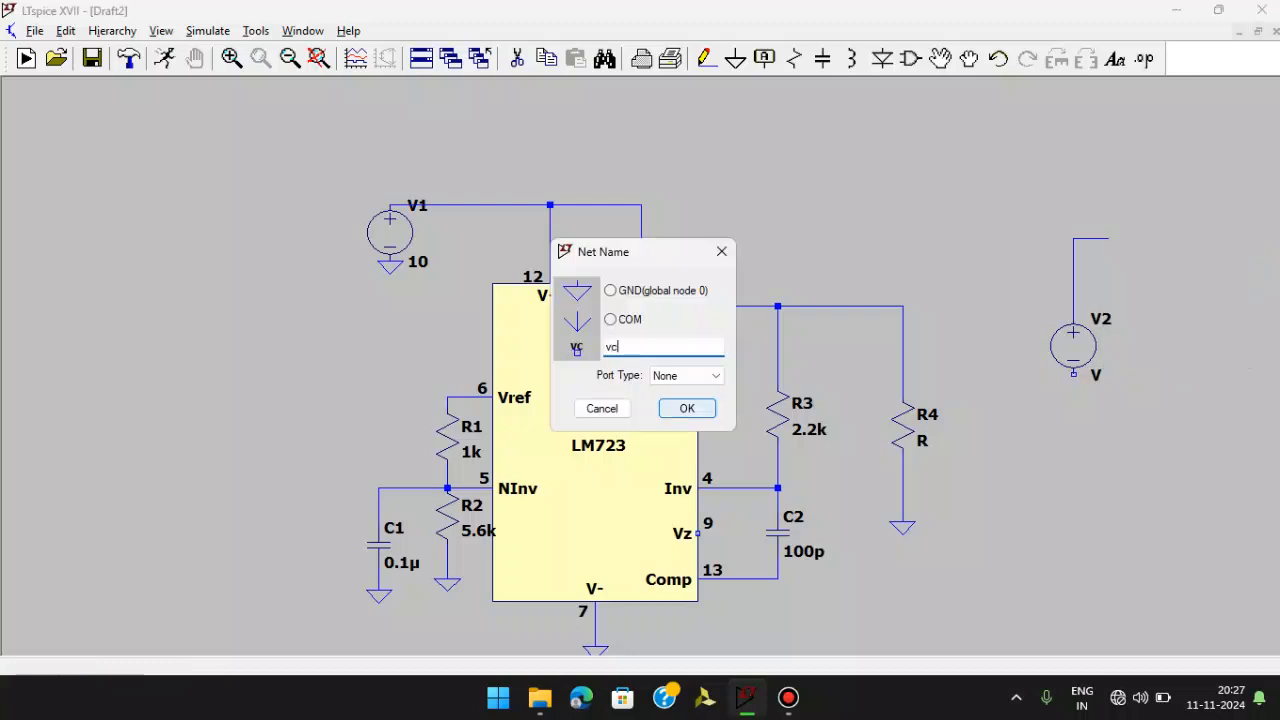
click(687, 408)
click(1108, 228)
key(Escape)
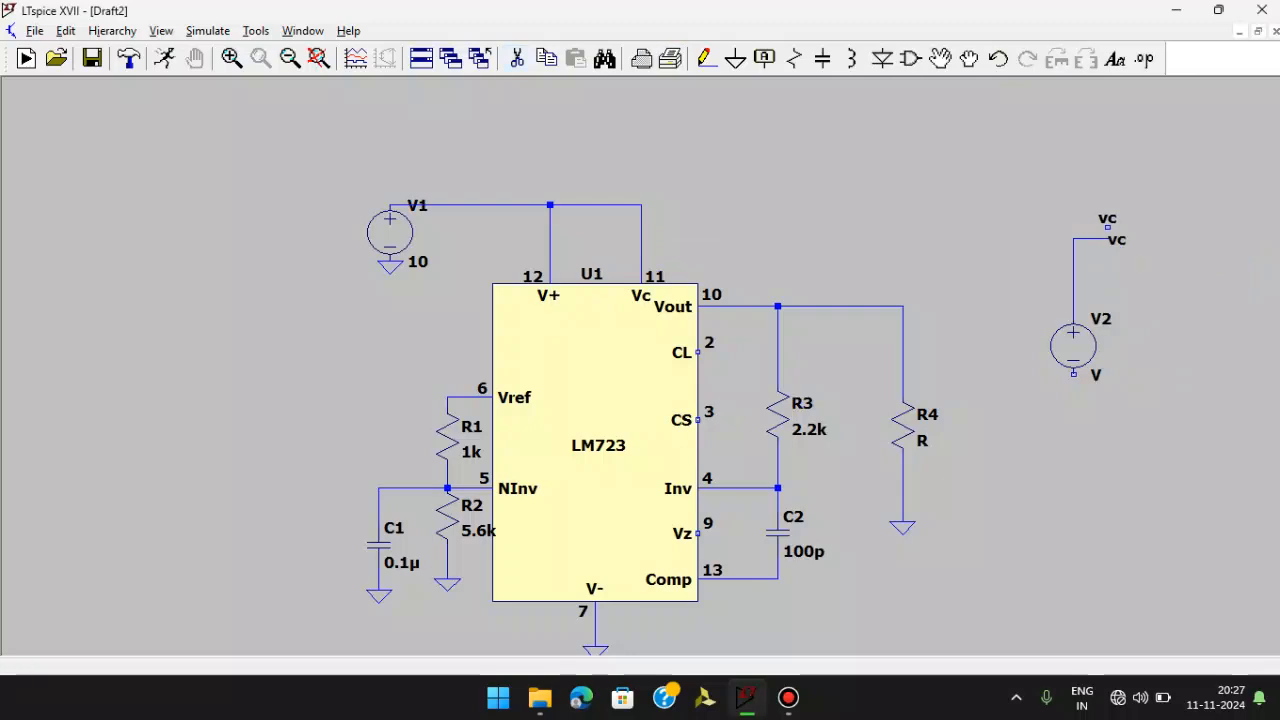
- Ground the negative terminal of voltage source V2
key(Escape)
key(g)
click(1073, 375)
key(Escape)
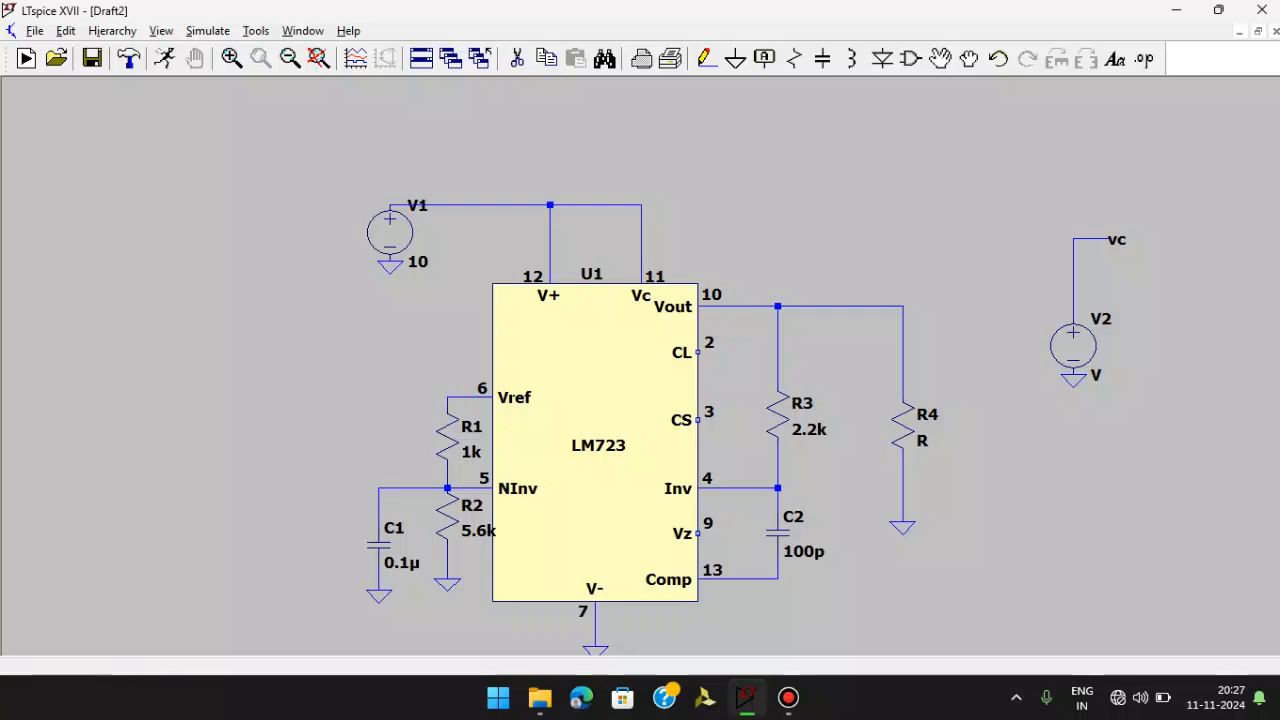
right_click(917, 139)
- Set the resistance of load resistor R4 to the expression R=V(vc)
right_click(903, 427)
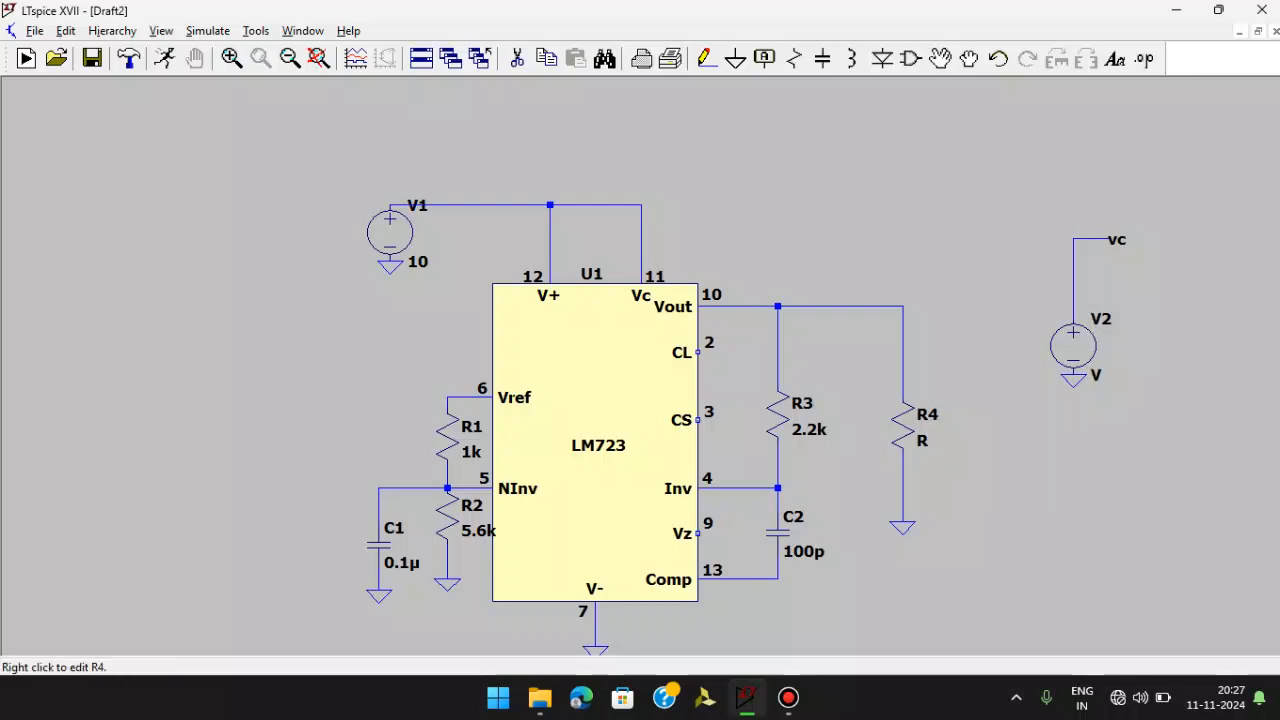
click(724, 365)
text(=V9)
key(BackSpace)
text((vc))
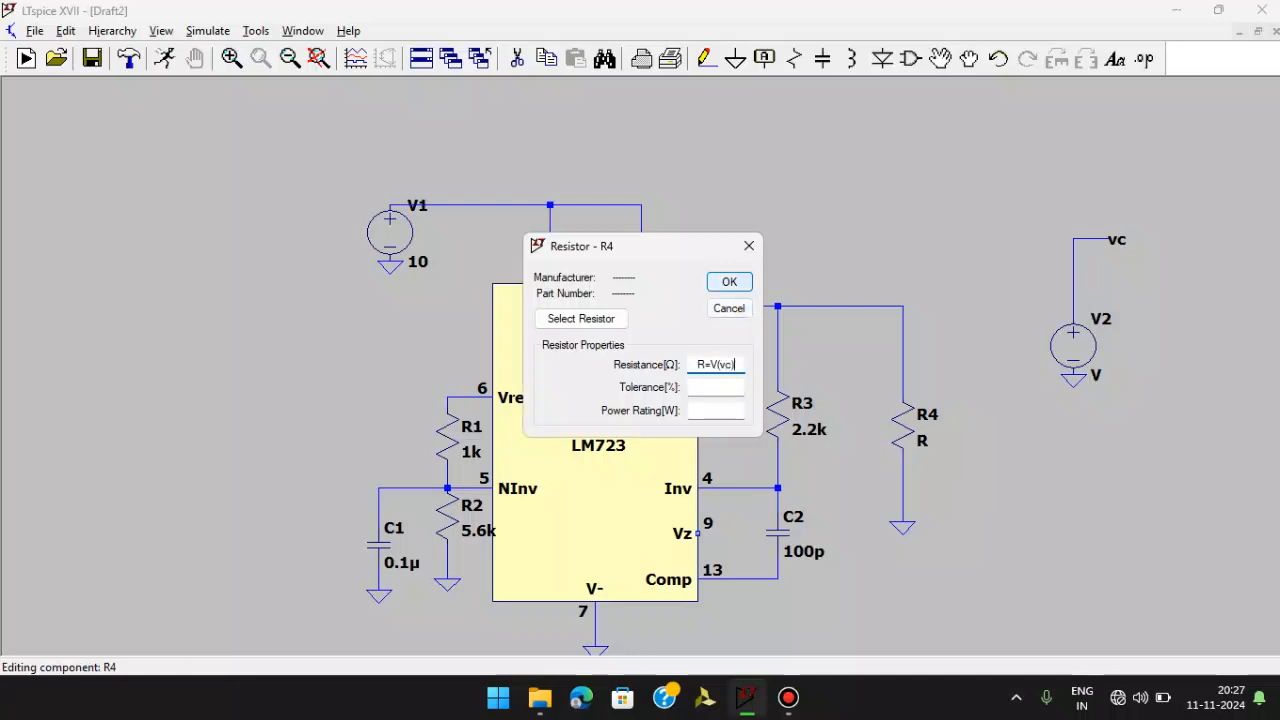
click(729, 281)
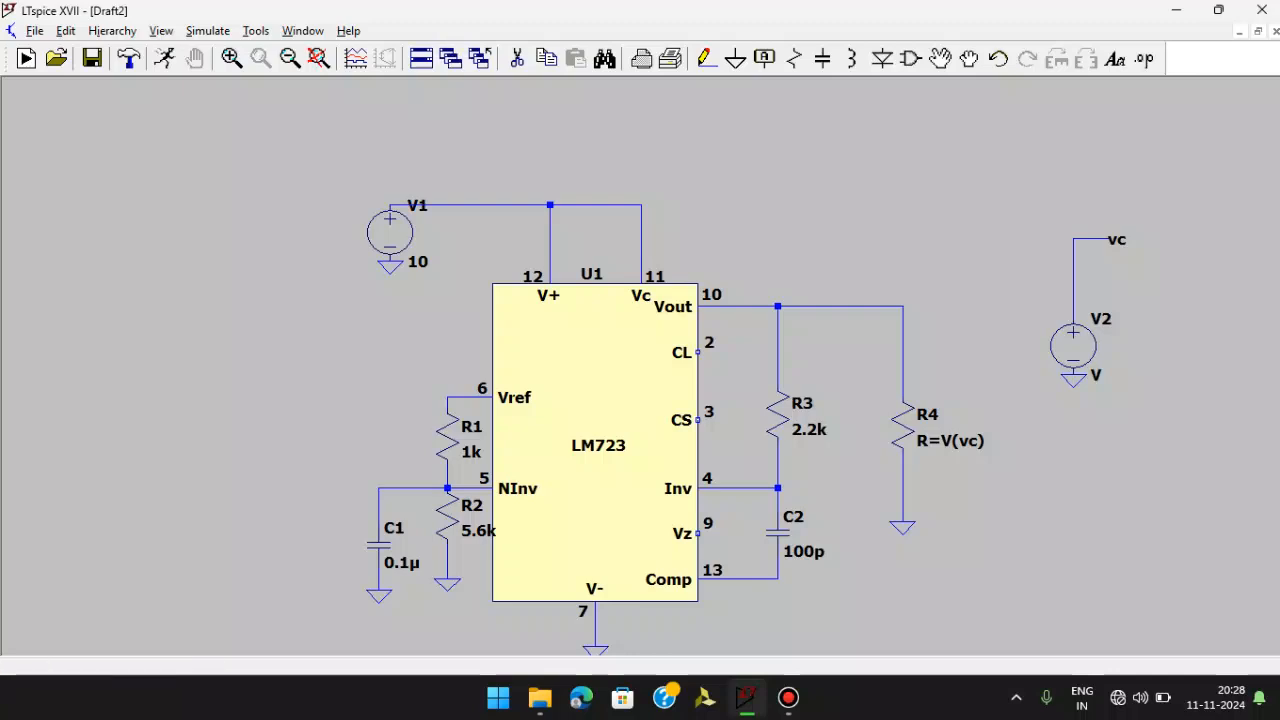
- Configure a DC sweep simulation with V2 as the first source and a linear sweep type
key(alt+s)
key(Up)
key(Return)
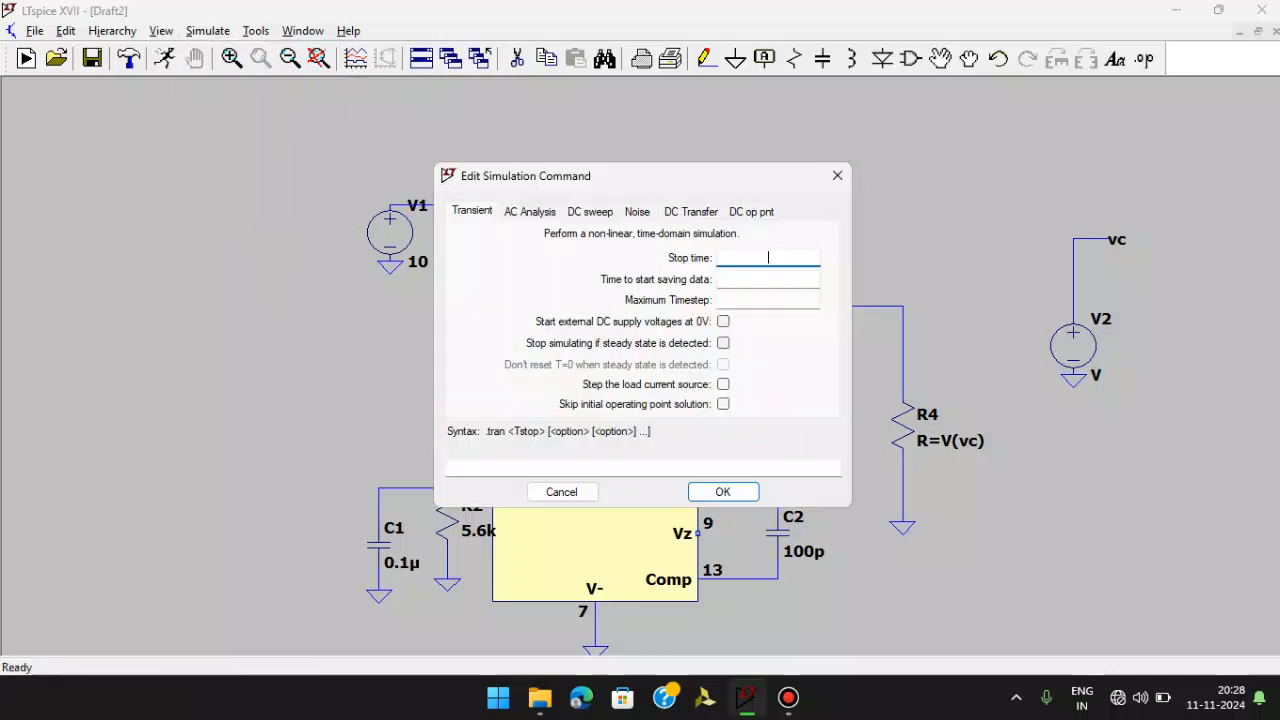
click(590, 211)
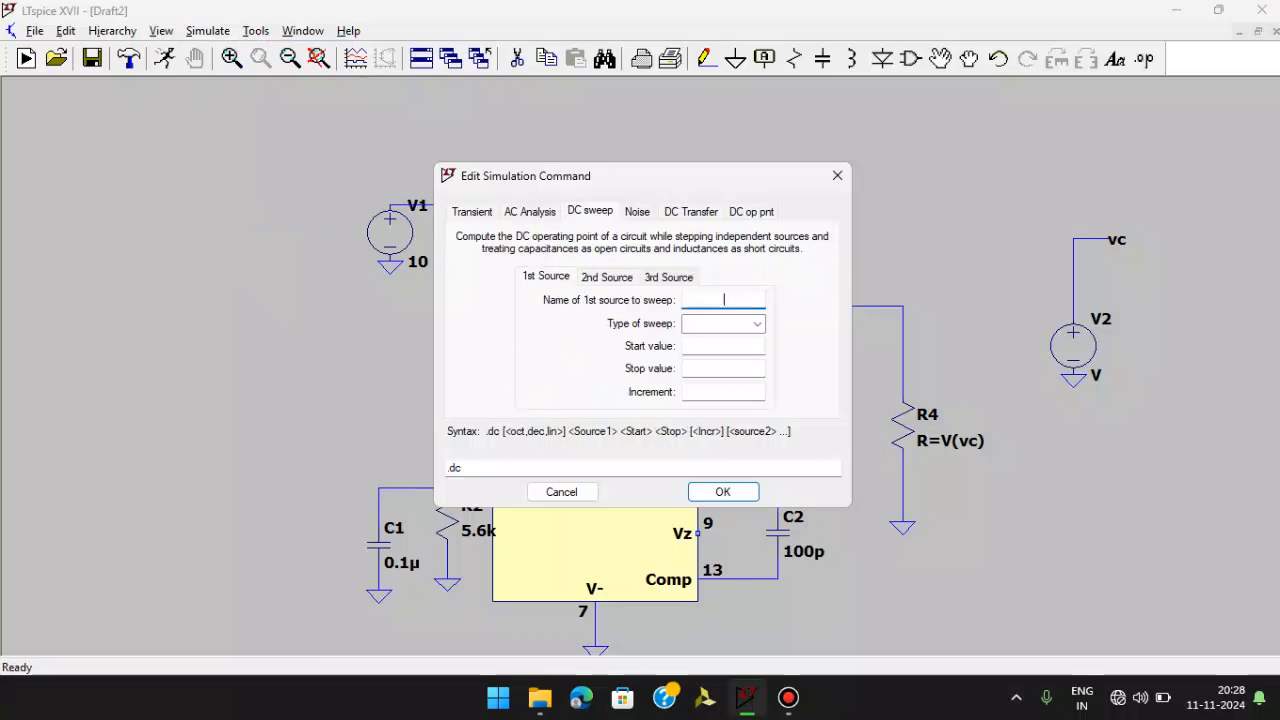
text(v2)
key(BackSpace)
key(BackSpace)
text(V2)
click(757, 324)
click(723, 341)
click(723, 346)
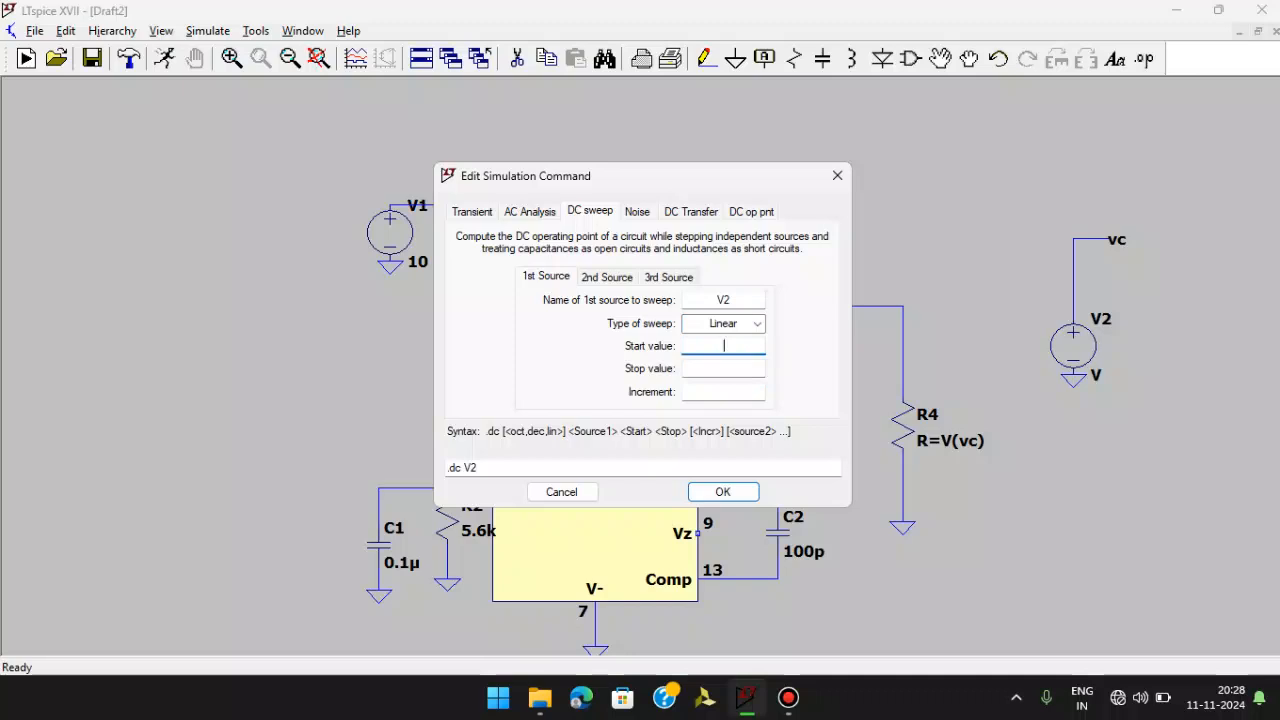
- Set the sweep to start at 10k, stop at 100 and increment by 0.1, and place the directive below R4
text(10k)
click(724, 369)
text(100)
click(723, 392)
text(0.1)
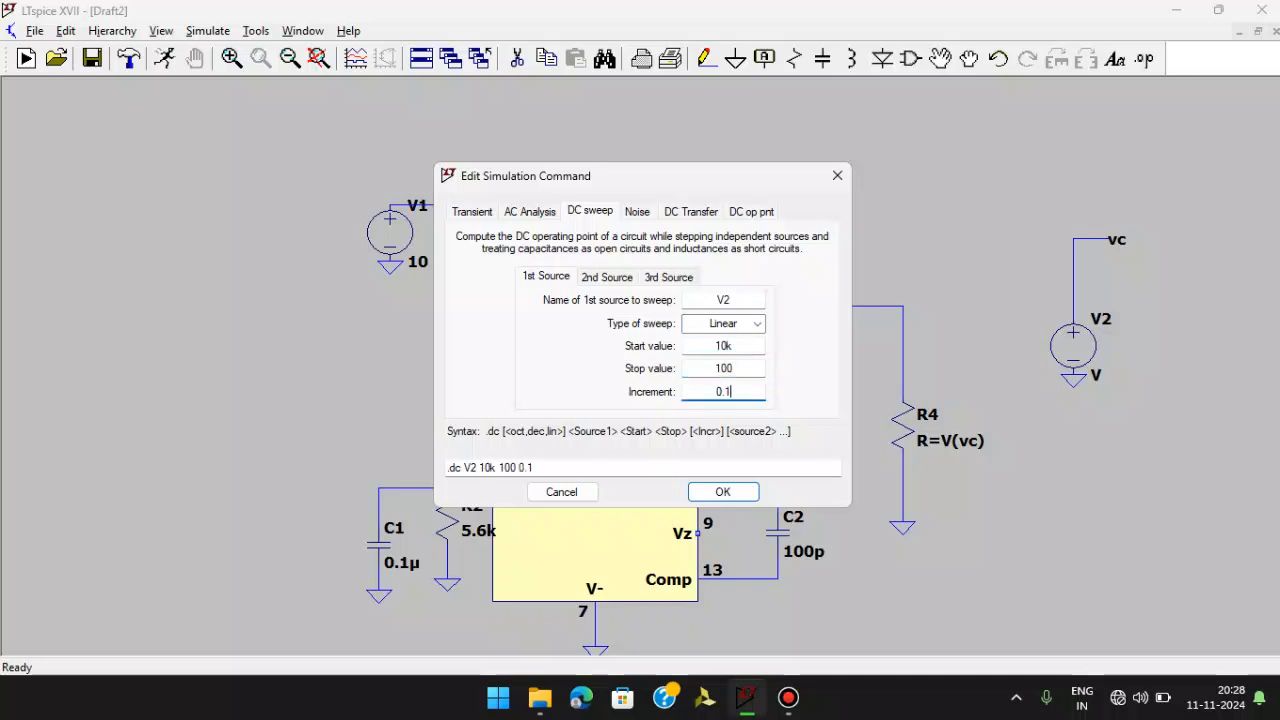
click(723, 491)
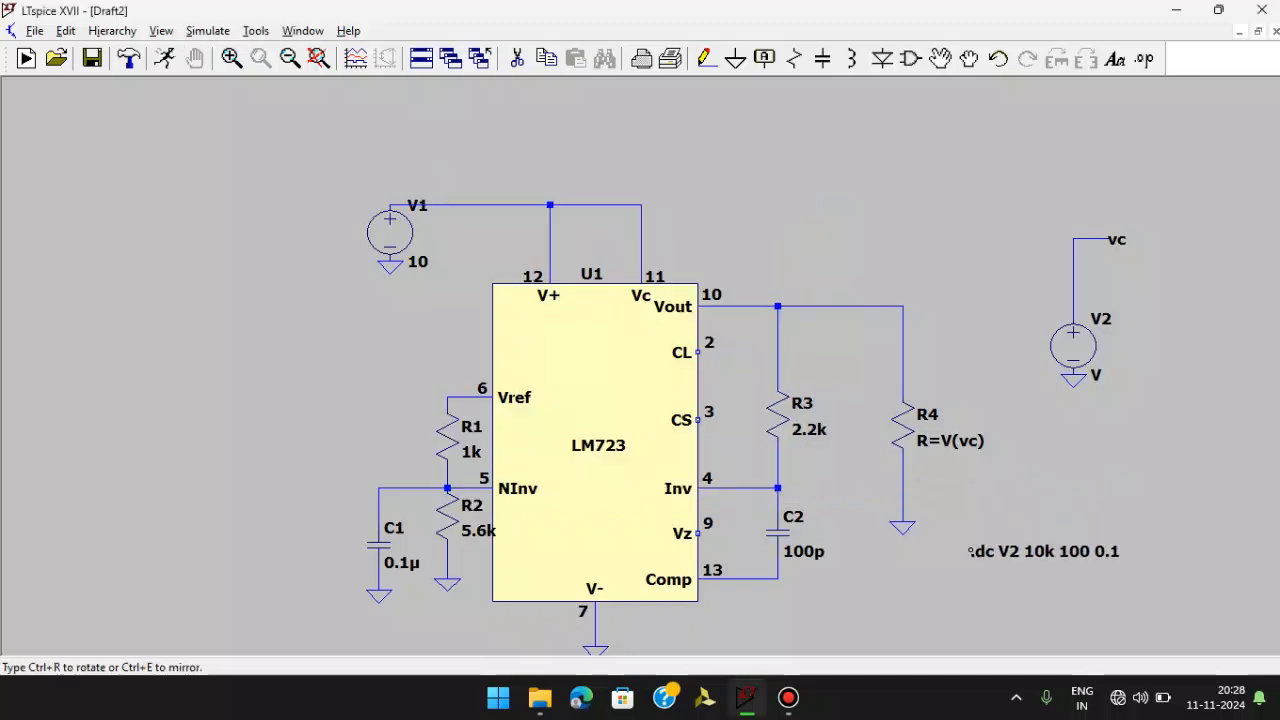
click(972, 551)
- Run the DC sweep, dismiss the error log and plot the voltage of the Vout net
right_click(1036, 212)
click(962, 192)
click(208, 31)
click(220, 56)
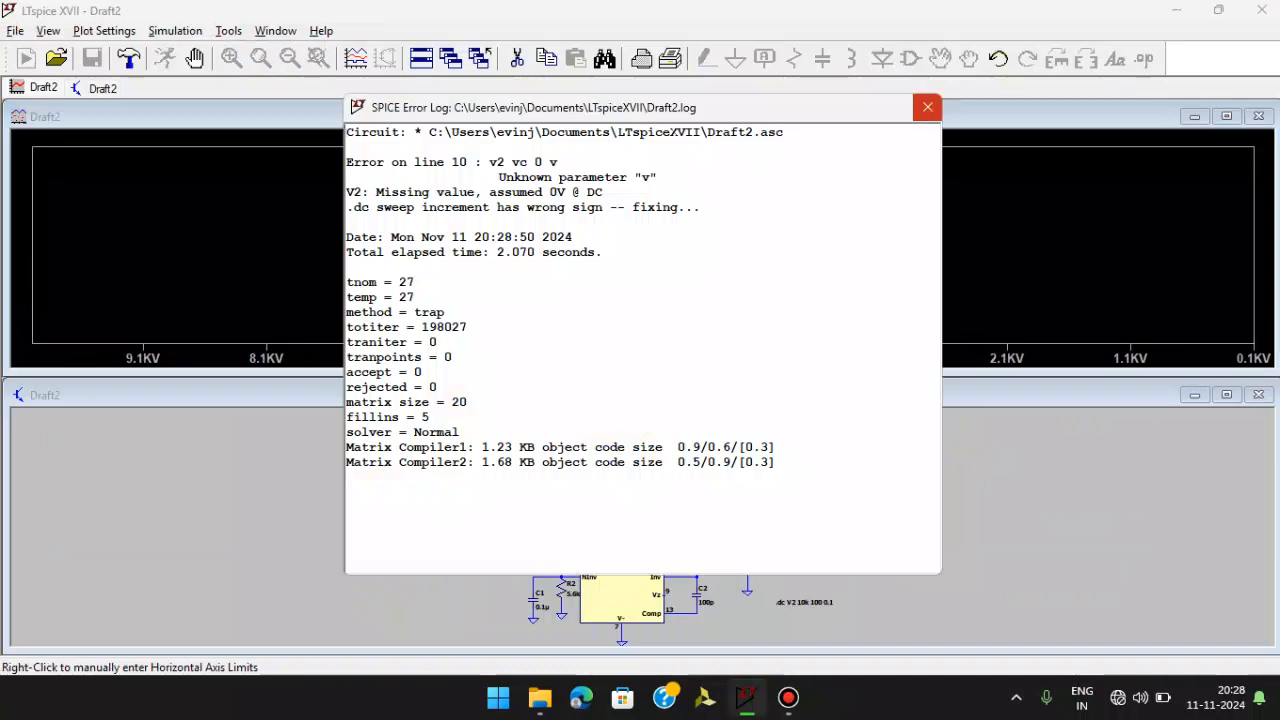
click(927, 107)
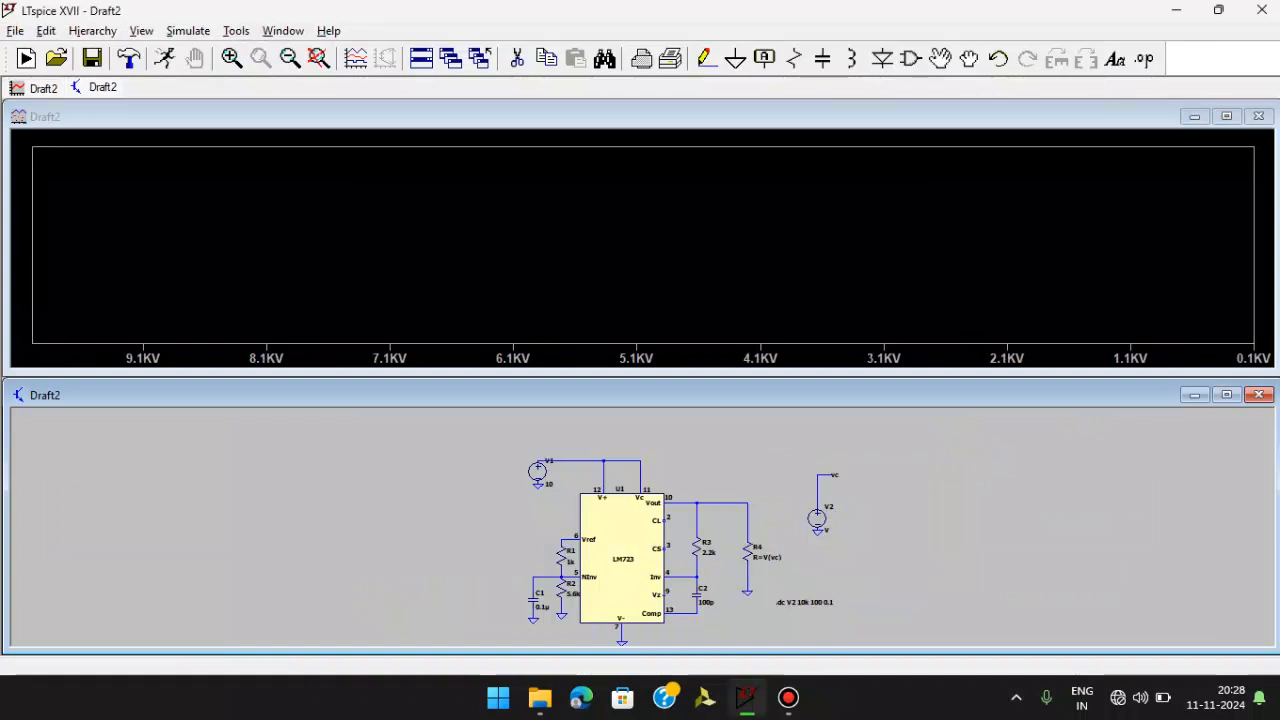
click(725, 502)
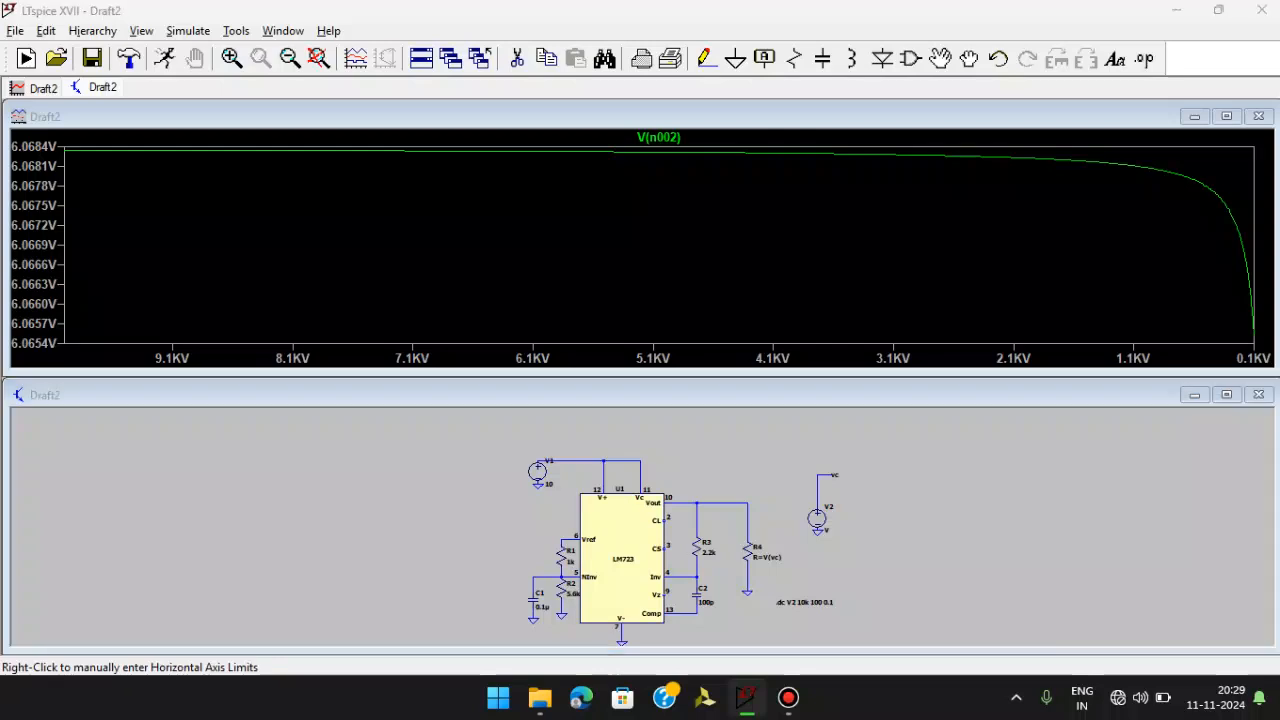
- Change the quantity plotted on the horizontal axis to the load current I(R4)
right_click(655, 358)
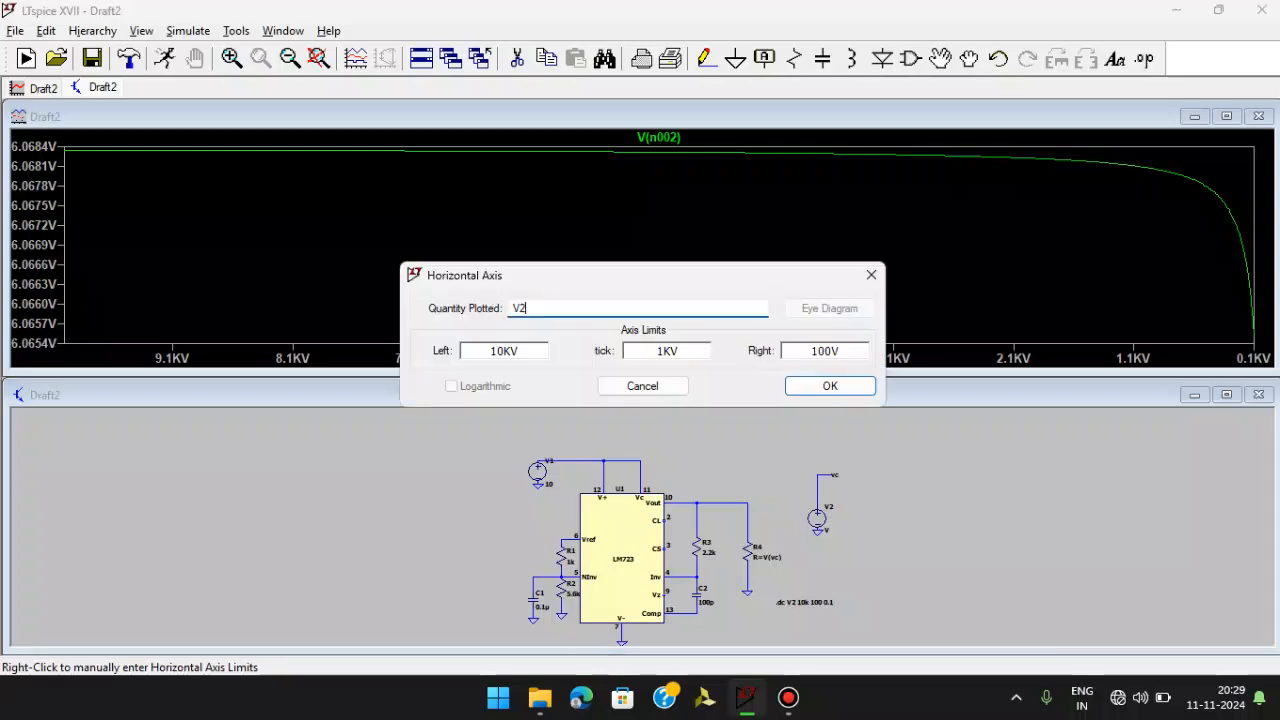
key(BackSpace)
key(BackSpace)
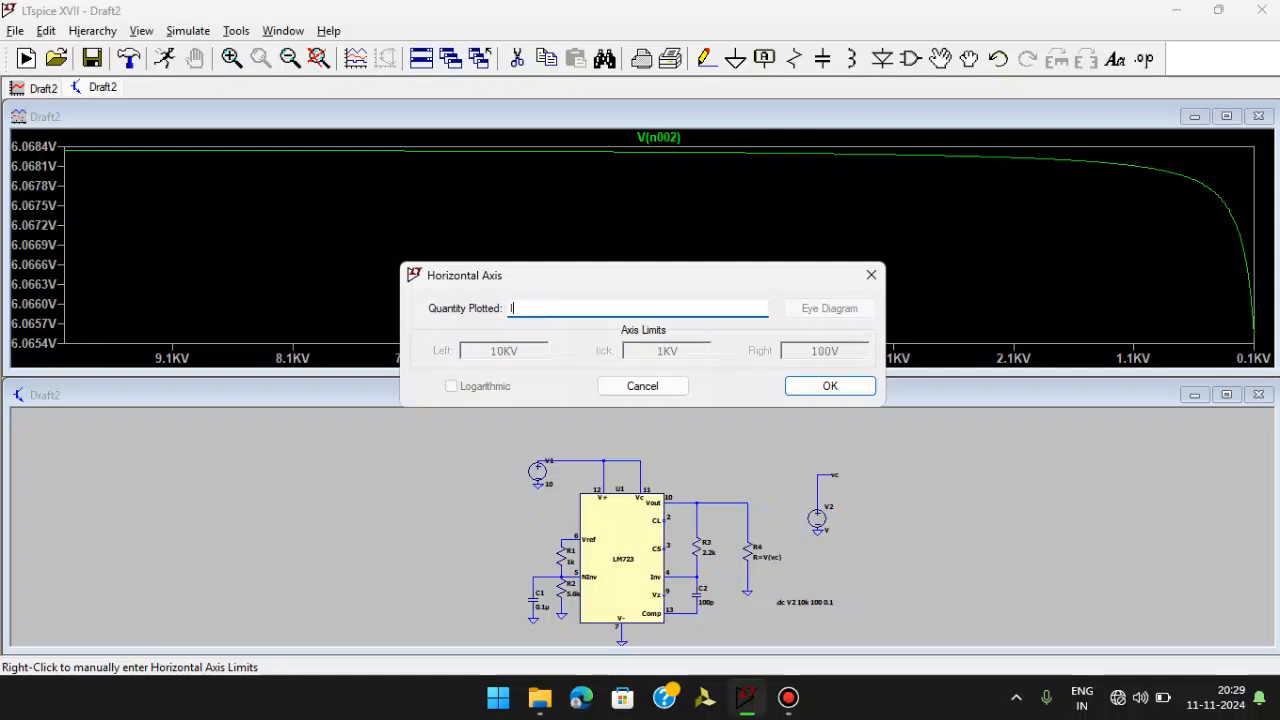
text(I(R4))
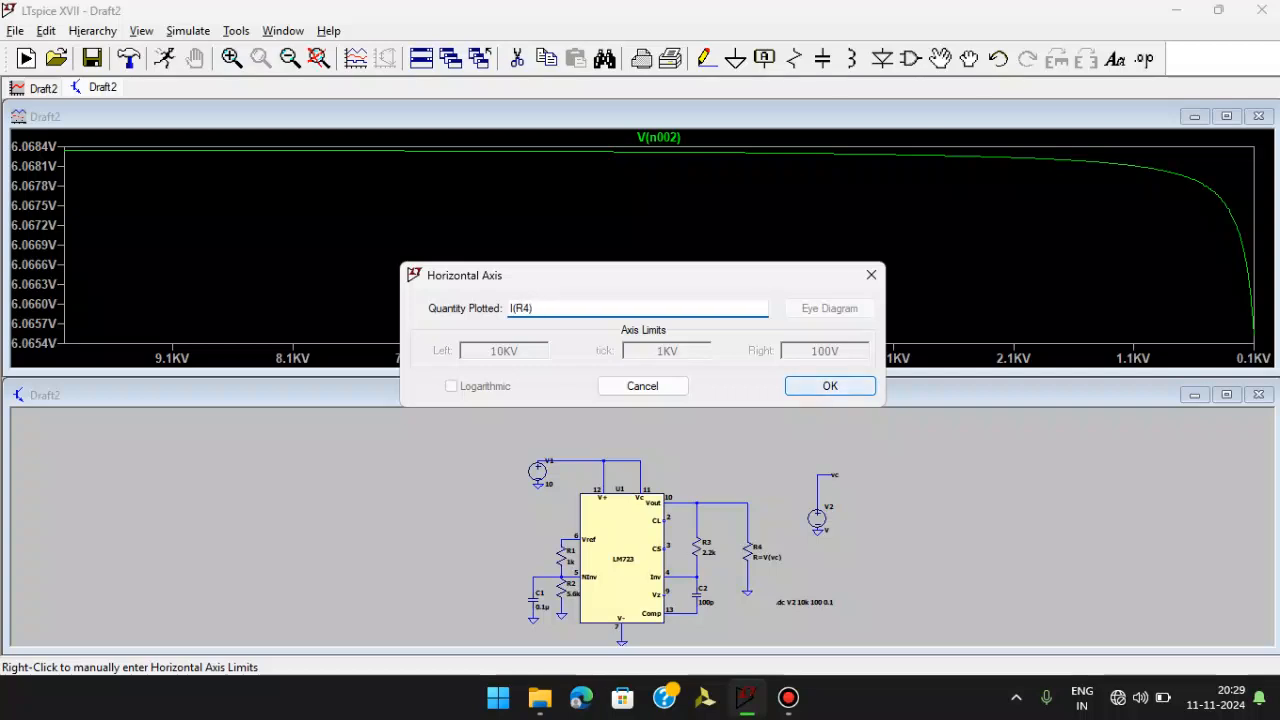
click(830, 385)
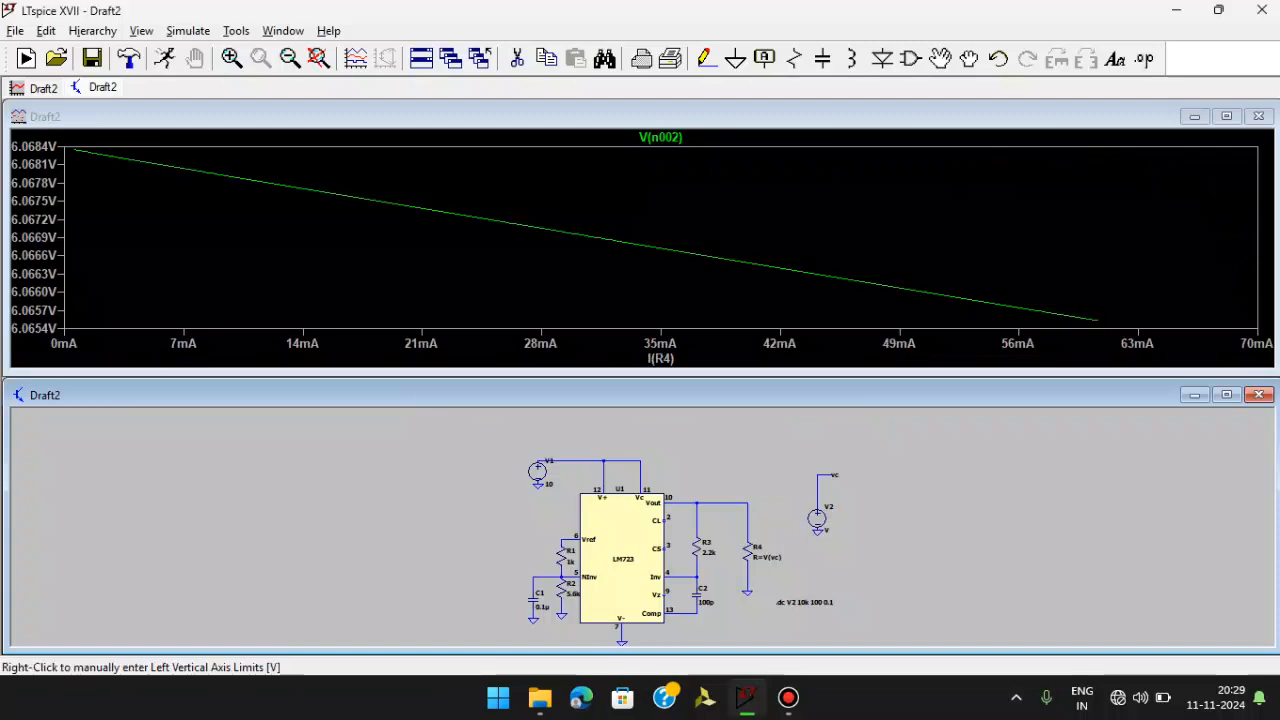
- Set the vertical axis limits of the output voltage plot to 7V at the top and 0V at the bottom
right_click(36, 274)
key(BackSpace)
key(BackSpace)
key(BackSpace)
key(BackSpace)
key(BackSpace)
key(BackSpace)
key(BackSpace)
text(7V)
key(BackSpace)
key(BackSpace)
key(BackSpace)
key(BackSpace)
key(BackSpace)
key(BackSpace)
key(BackSpace)
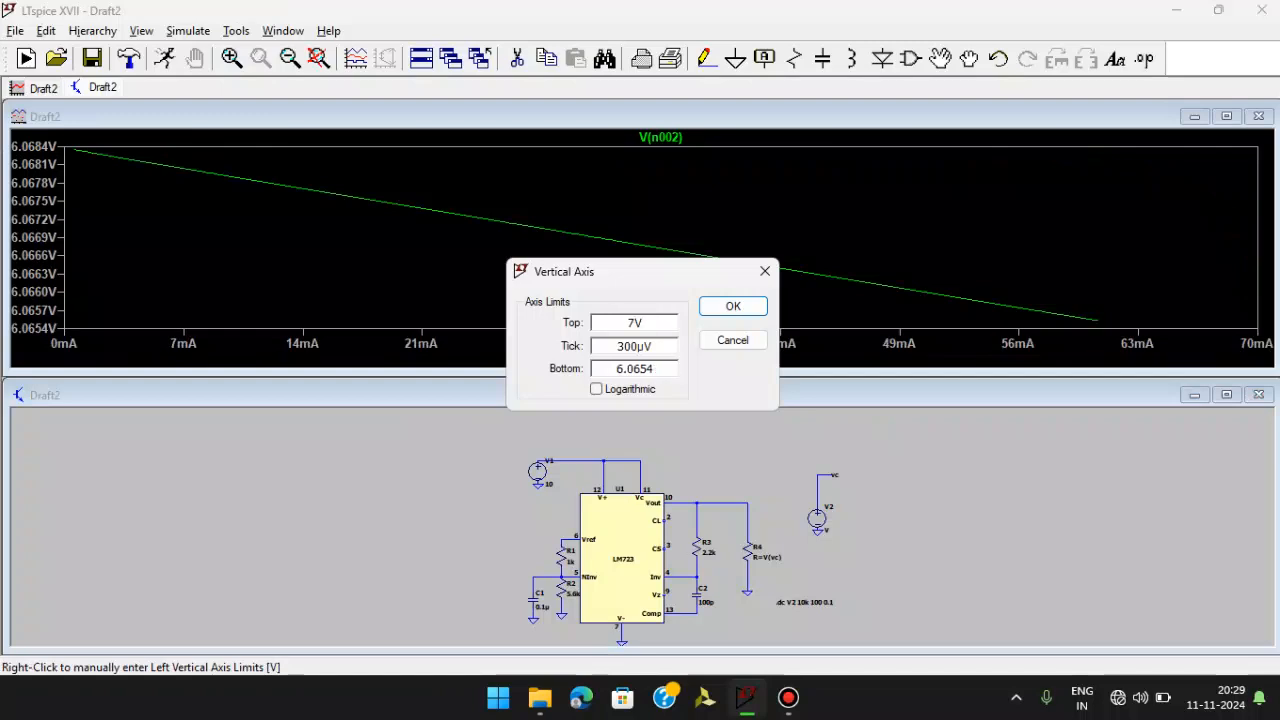
text(0V)
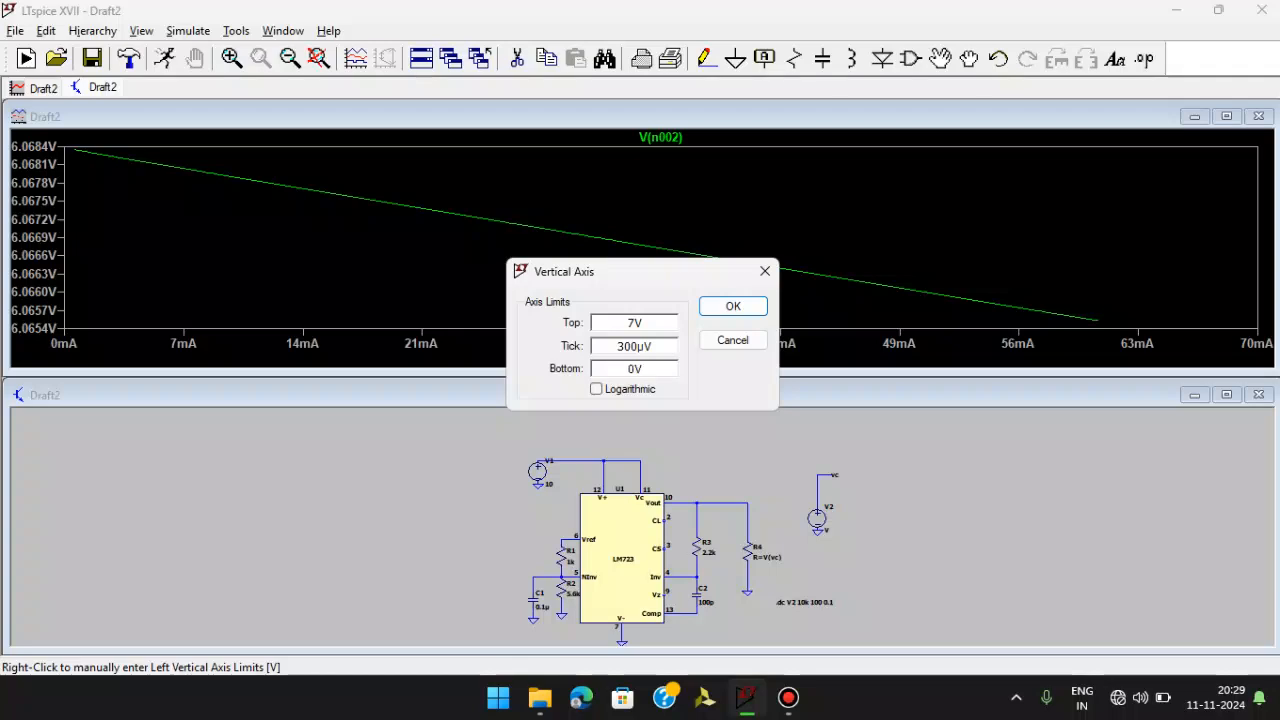
- Set the vertical axis tick spacing to 0.5 and apply the axis settings
key(BackSpace)
key(BackSpace)
key(BackSpace)
key(BackSpace)
key(BackSpace)
key(BackSpace)
text(0.5)
key(Return)
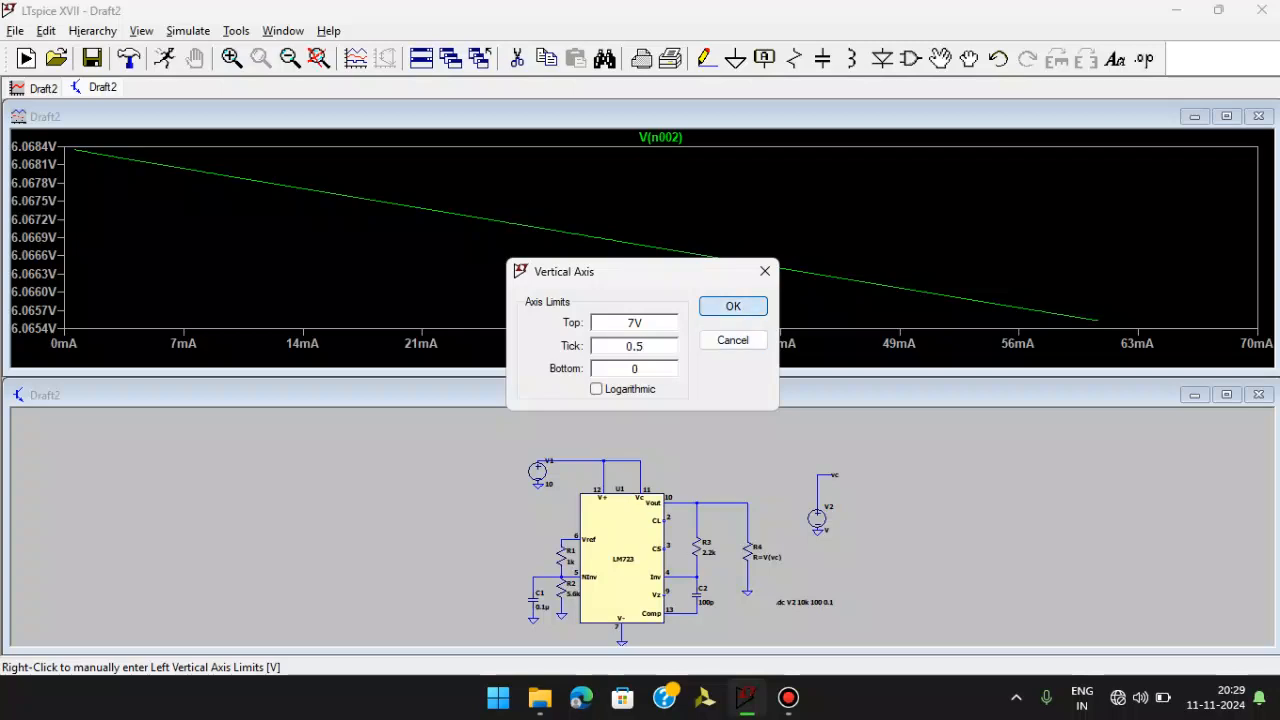